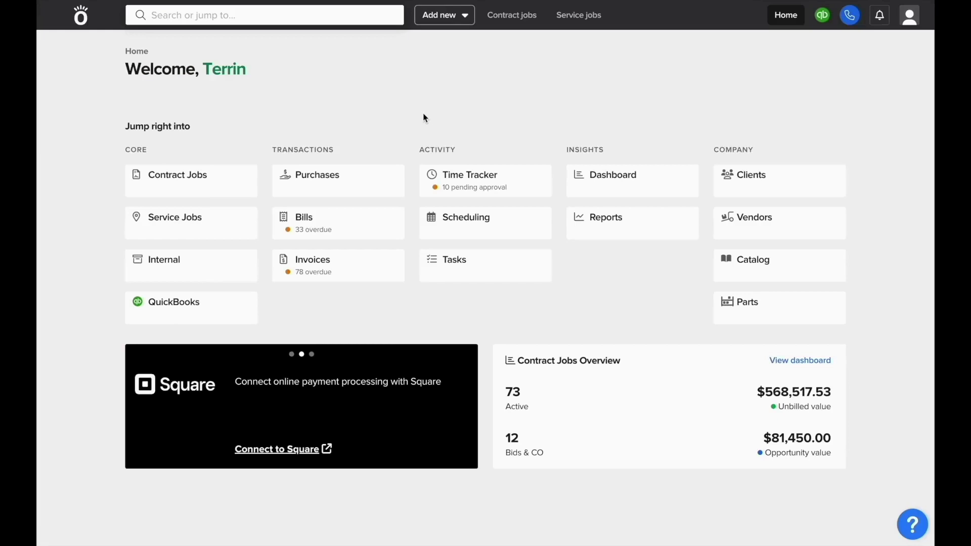
Schedule Project #00435's Framing job from Monday 06/05/23 for 7 business days, ending 06/13/23
{"action": "left_click", "coordinate": [440, 229]}
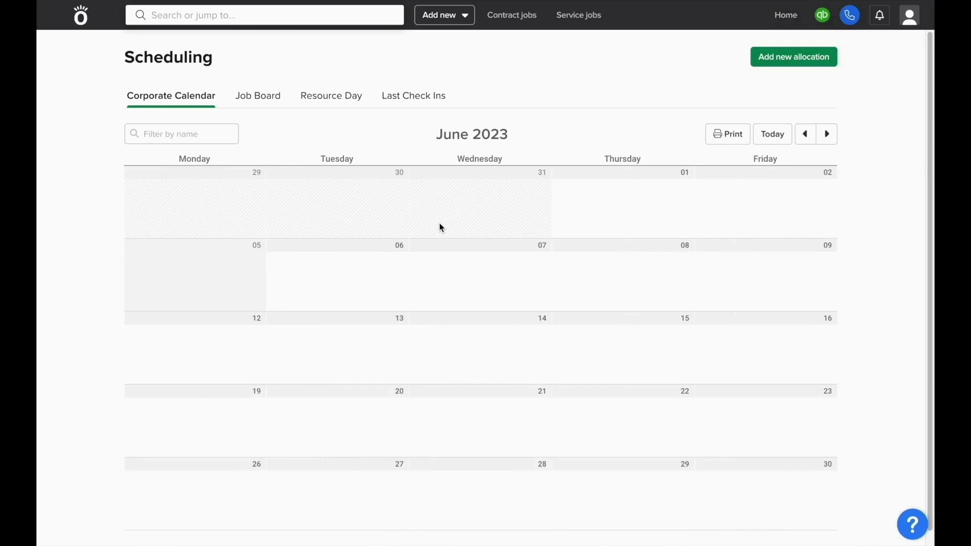
{"action": "left_click", "coordinate": [194, 282]}
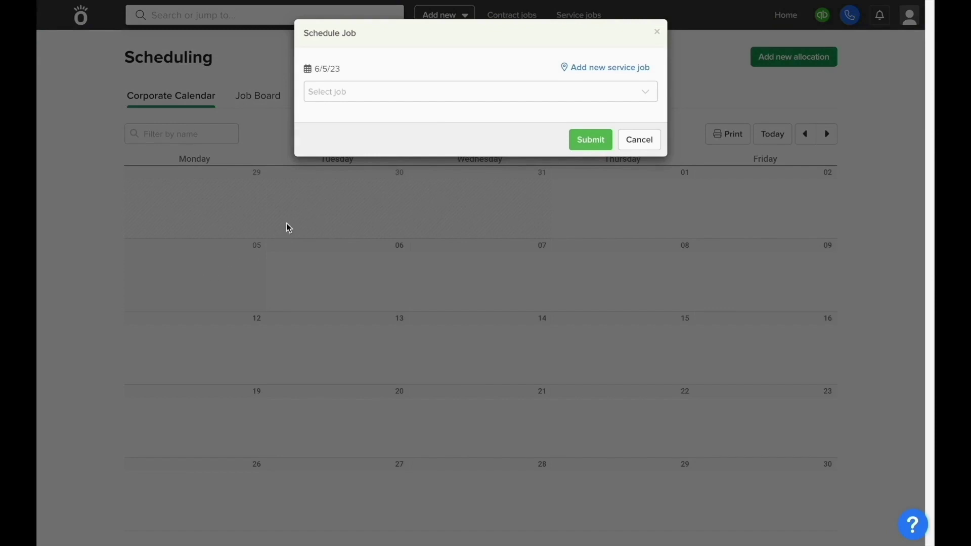
{"action": "left_click", "coordinate": [359, 93]}
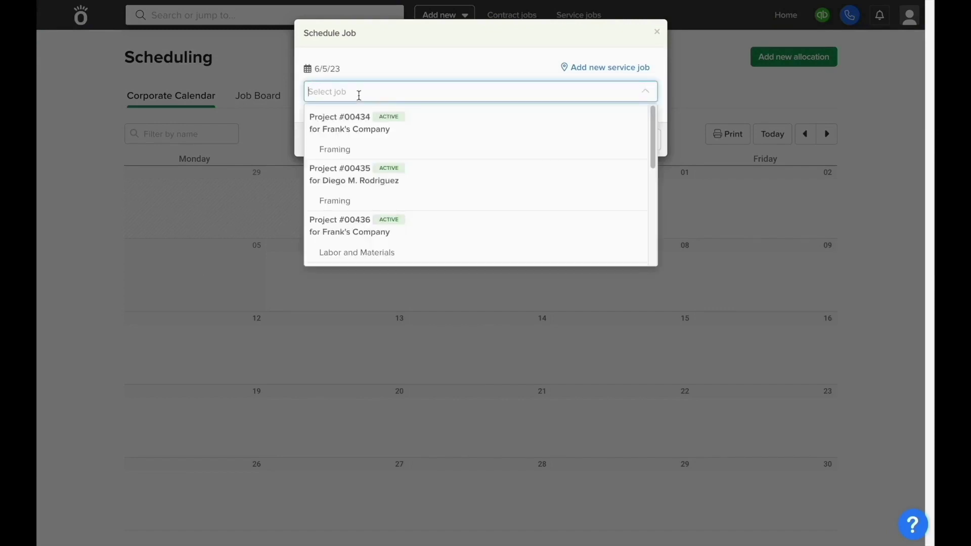
{"action": "left_click", "coordinate": [360, 203]}
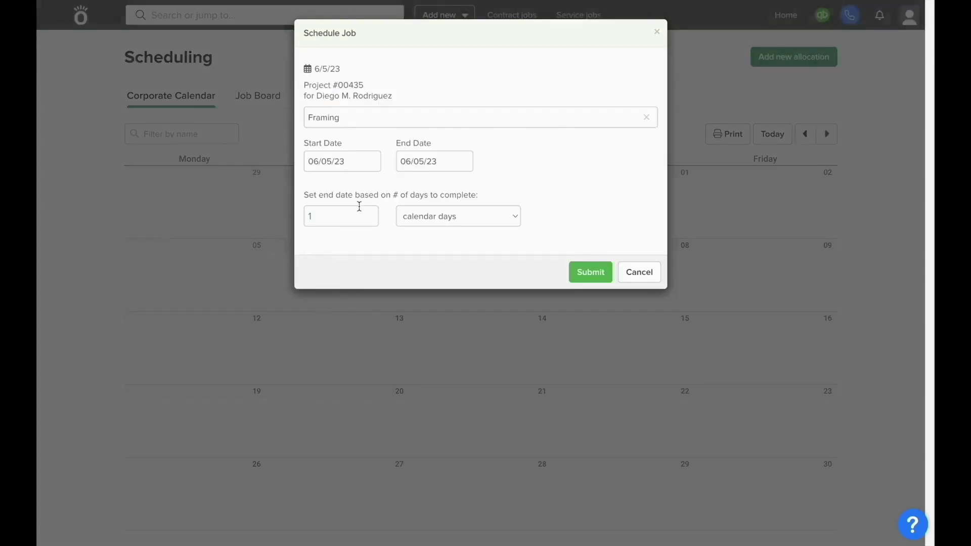
{"action": "left_click", "coordinate": [428, 168]}
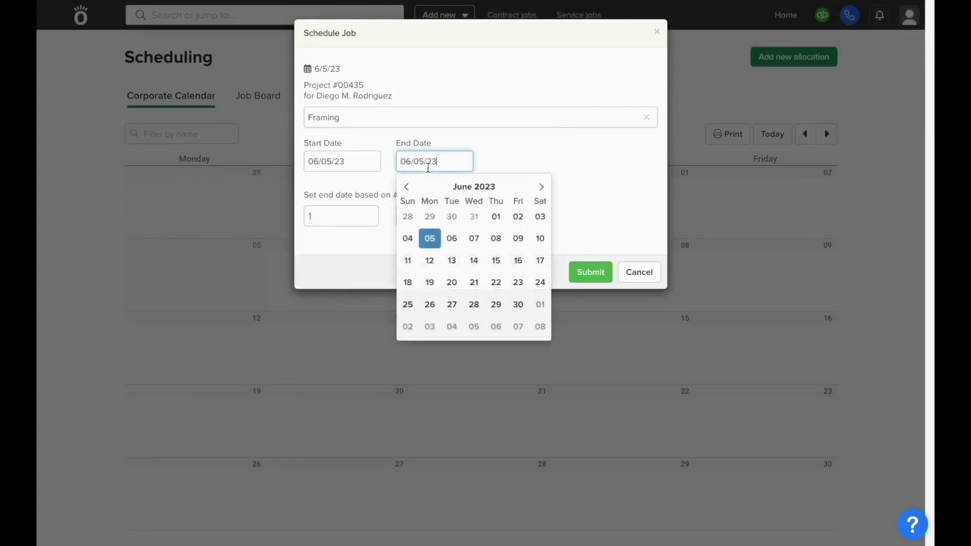
{"action": "left_click", "coordinate": [518, 239]}
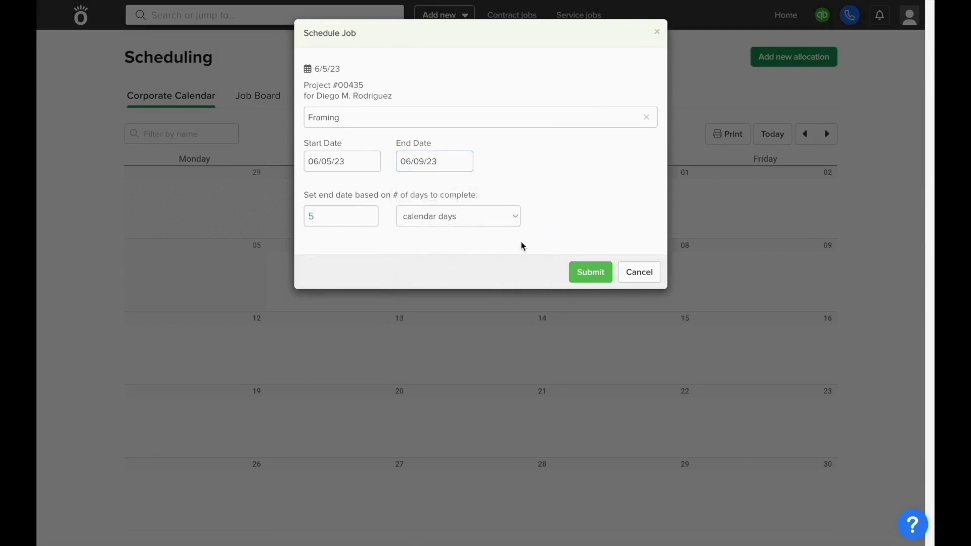
{"action": "double_click", "coordinate": [347, 221]}
{"action": "type", "text": "7"}
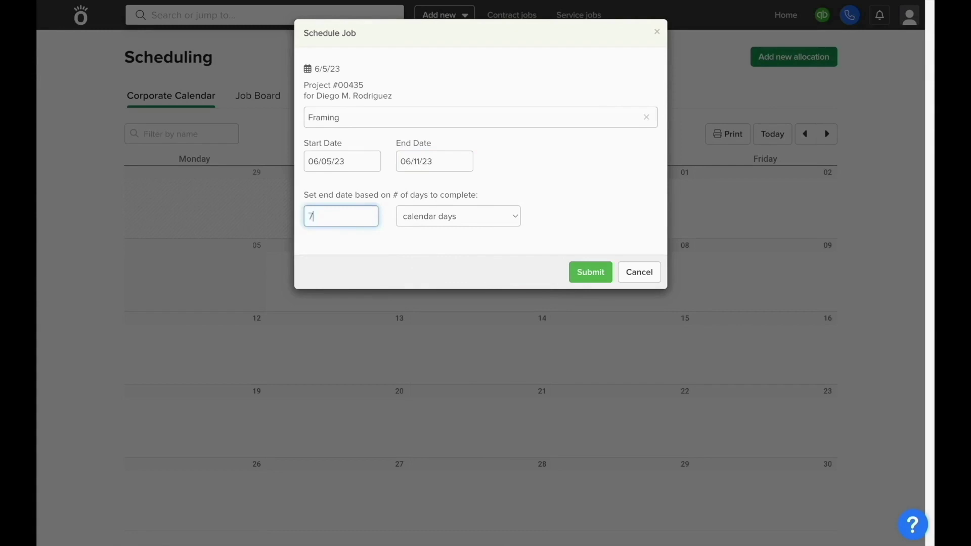
{"action": "left_click", "coordinate": [425, 225]}
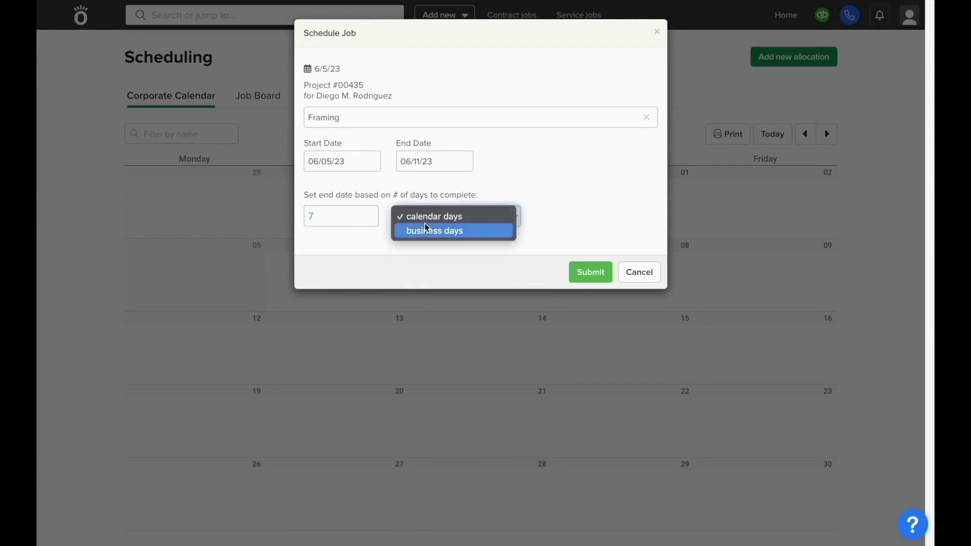
{"action": "left_click", "coordinate": [425, 228]}
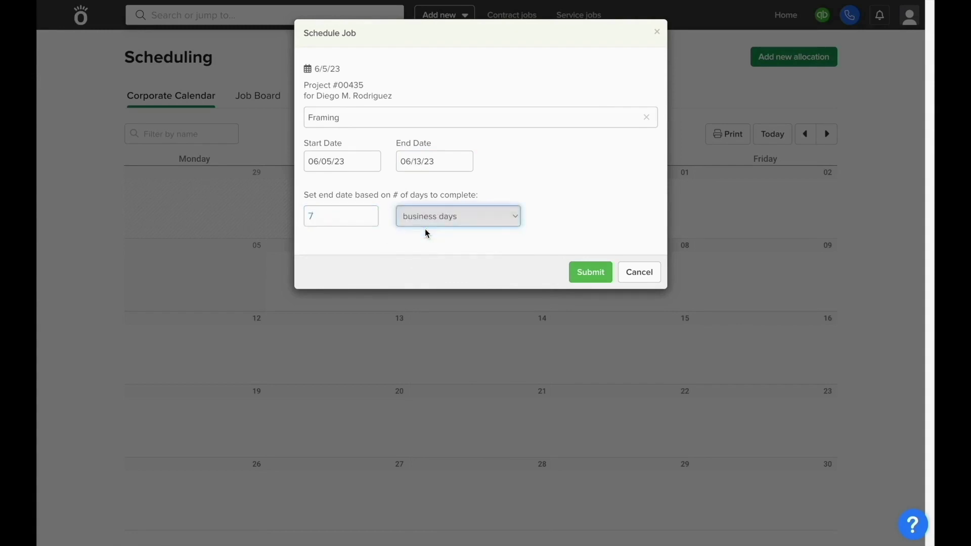
{"action": "left_click", "coordinate": [581, 279]}
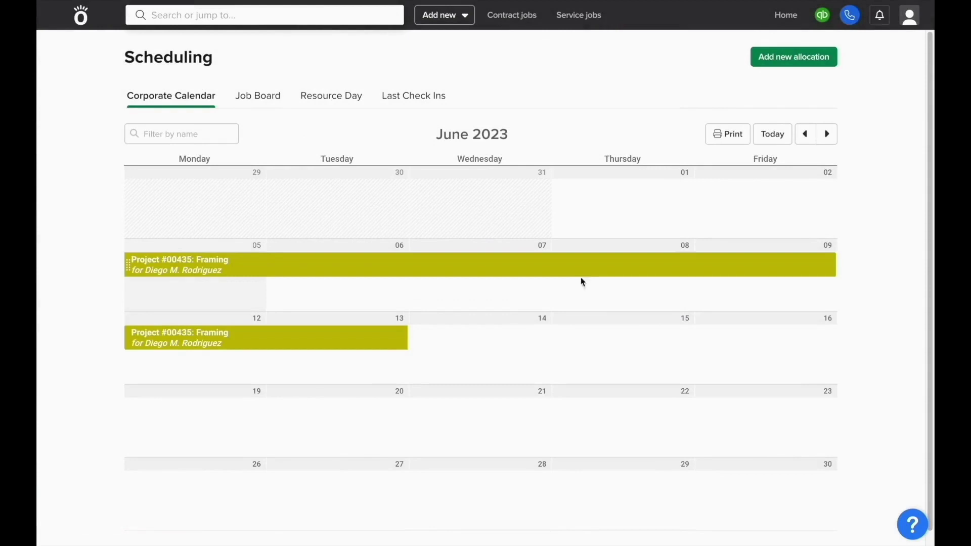
Add Project #00437's Demolition job to the calendar from 06/13/23 through 06/16/23
{"action": "left_click", "coordinate": [329, 366]}
{"action": "left_click", "coordinate": [388, 92]}
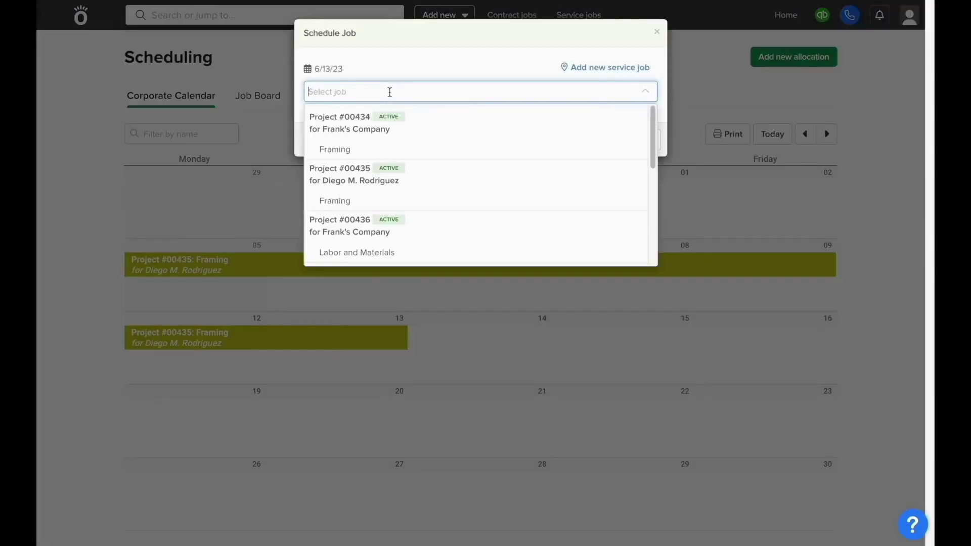
{"action": "scroll", "coordinate": [394, 167], "scroll_direction": "down", "scroll_amount": 2}
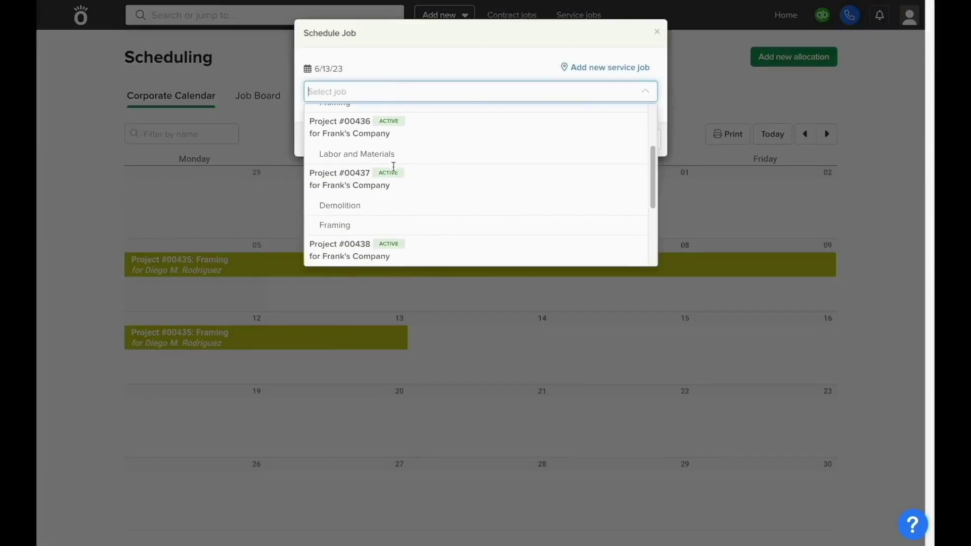
{"action": "left_click", "coordinate": [373, 216]}
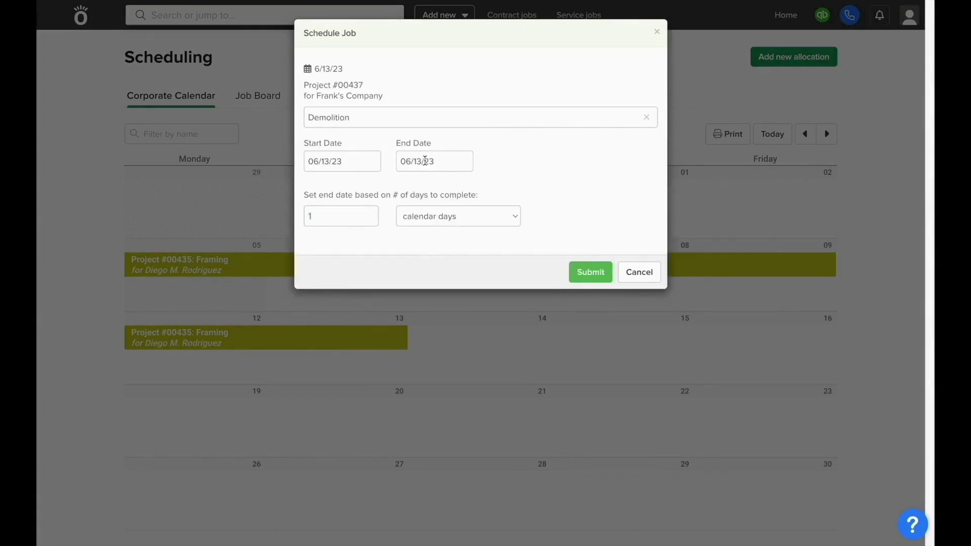
{"action": "left_click", "coordinate": [424, 161]}
{"action": "left_click", "coordinate": [517, 262]}
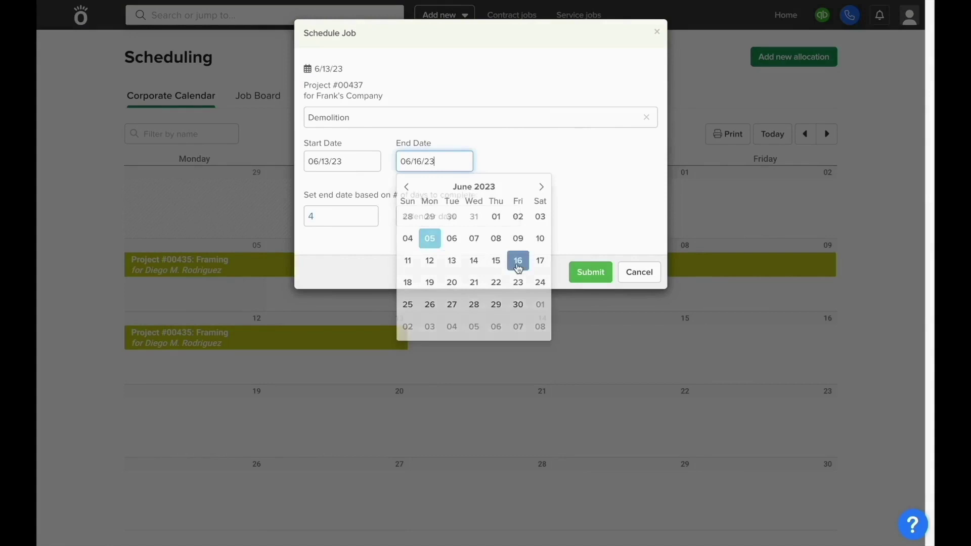
{"action": "left_click", "coordinate": [588, 277]}
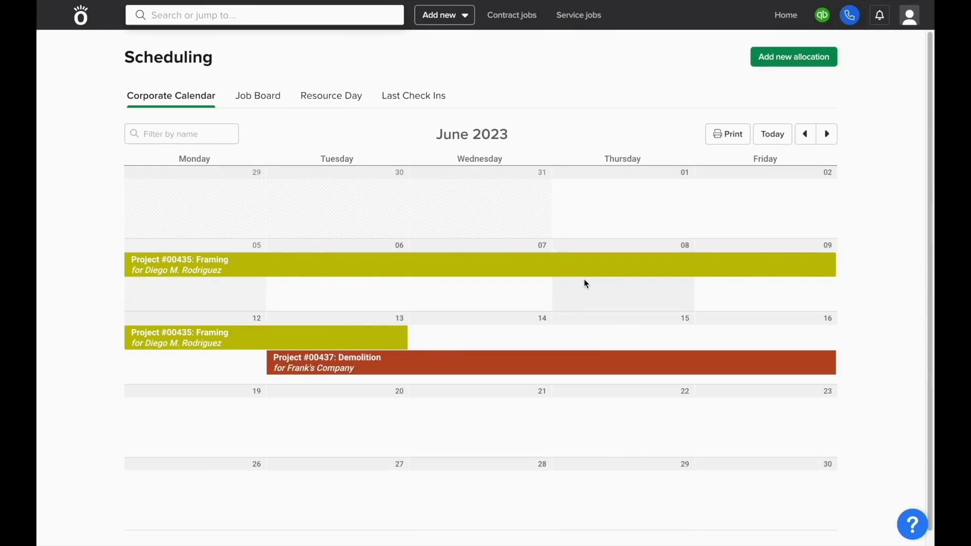
On the Job Board, allocate four selected employees full time to the Framing job
{"action": "left_click", "coordinate": [275, 105]}
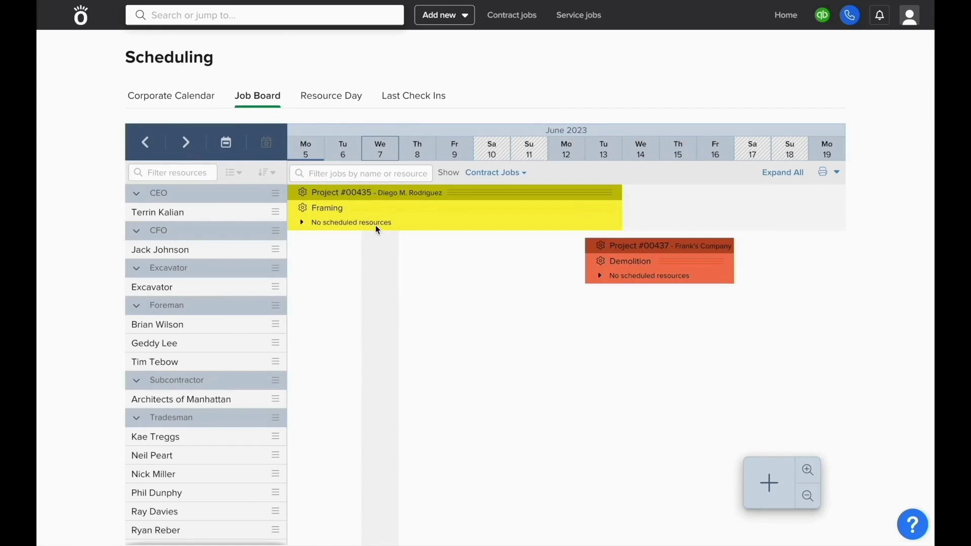
{"action": "left_click", "coordinate": [238, 326]}
{"action": "scroll", "coordinate": [236, 329], "scroll_direction": "down", "scroll_amount": 2}
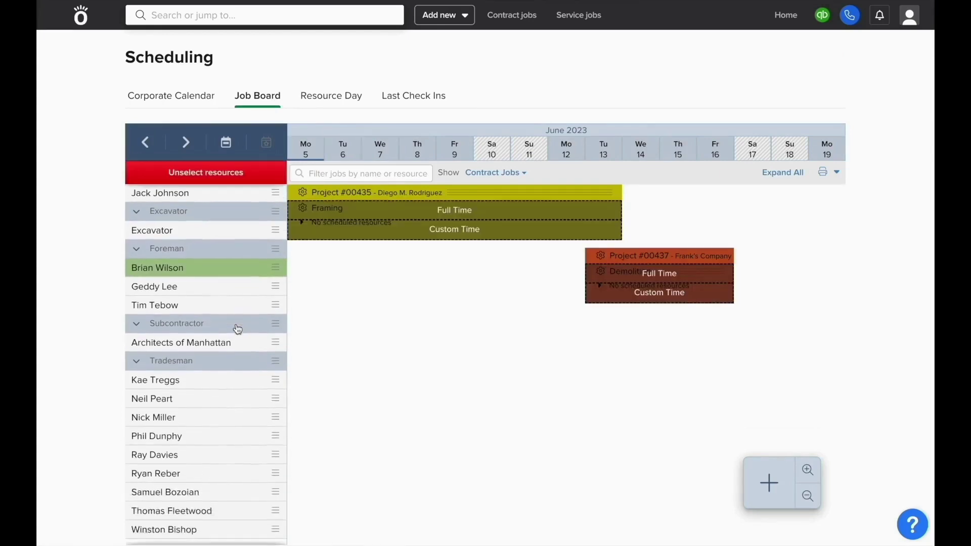
{"action": "left_click", "coordinate": [221, 379]}
{"action": "left_click", "coordinate": [220, 396]}
{"action": "left_click", "coordinate": [219, 411]}
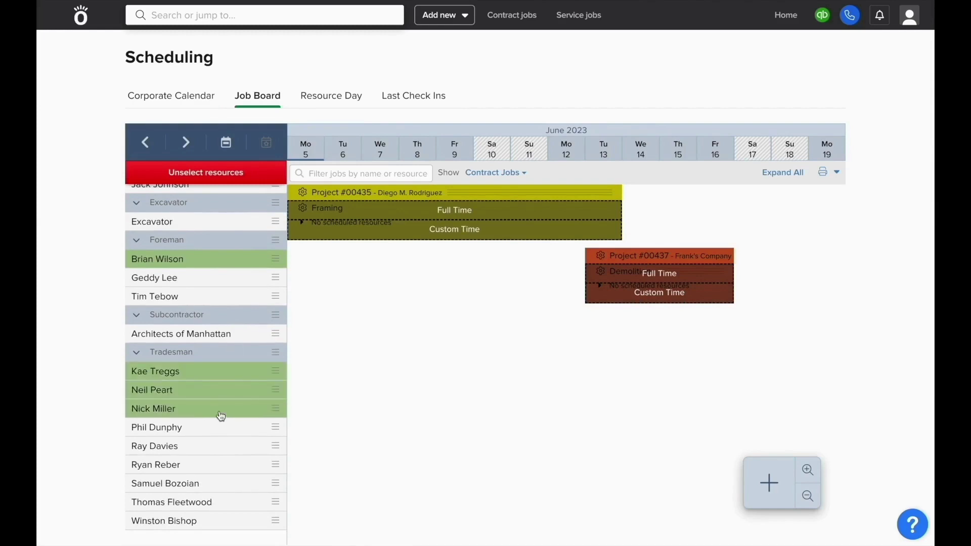
{"action": "left_click", "coordinate": [401, 214]}
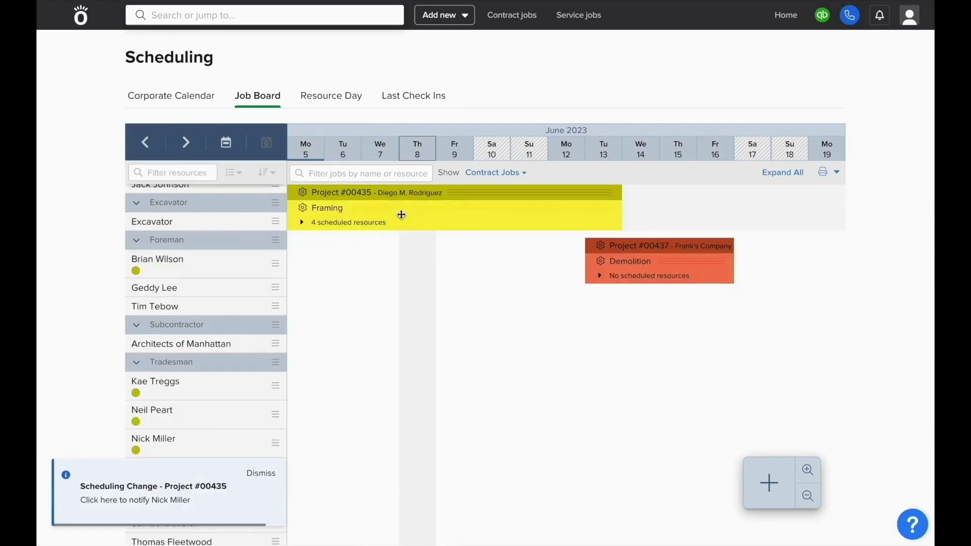
Expand Framing's 4 scheduled resources and open one tradesman's Tuesday 6 booking
{"action": "left_click", "coordinate": [367, 226]}
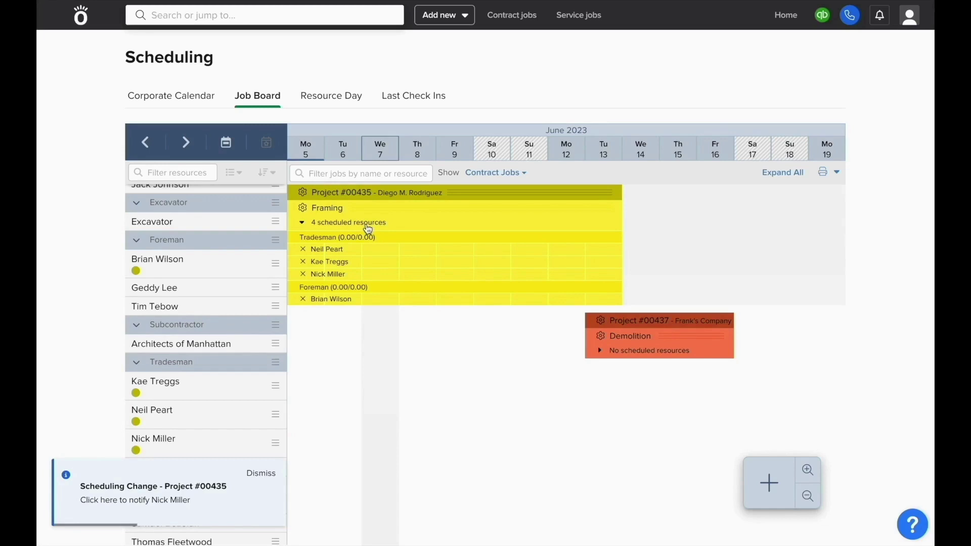
{"action": "left_click", "coordinate": [348, 253]}
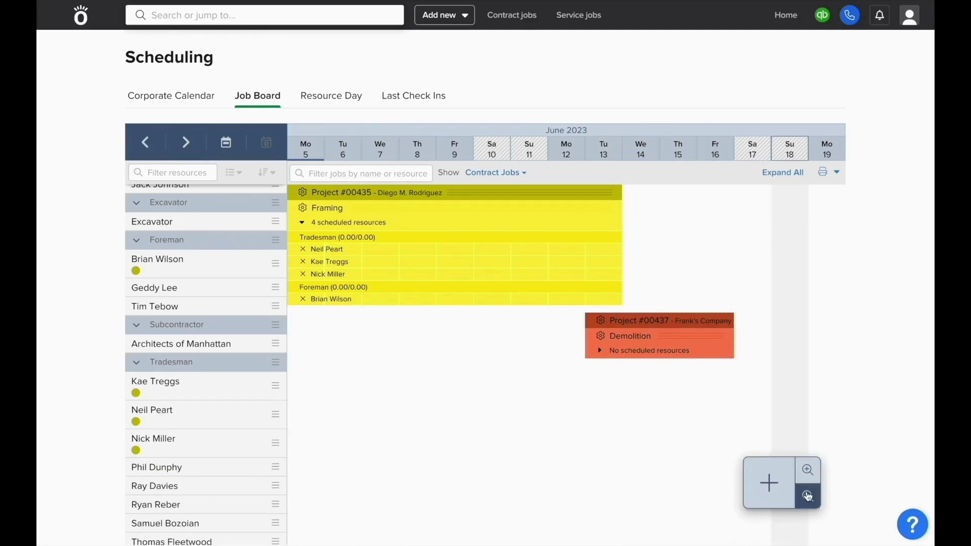
{"action": "left_click", "coordinate": [808, 496]}
{"action": "left_click", "coordinate": [808, 496]}
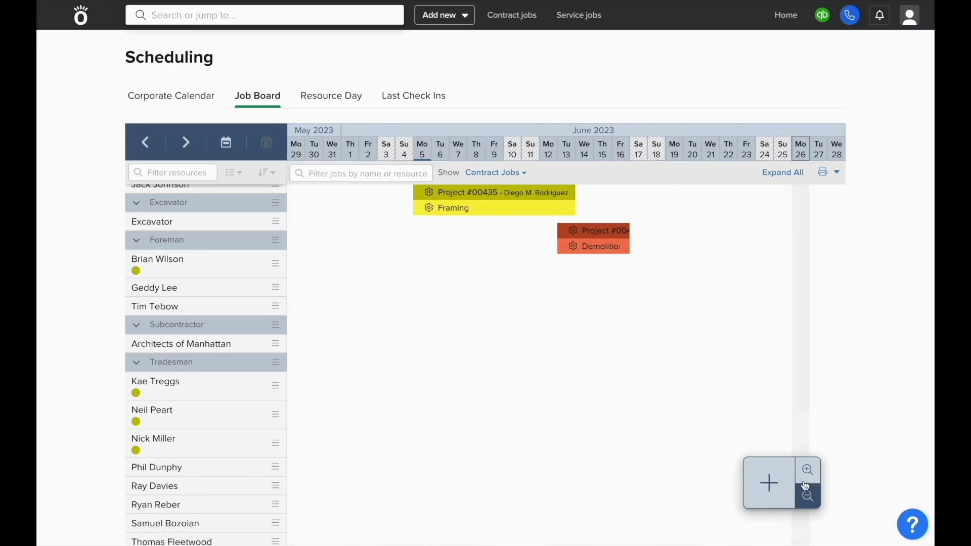
{"action": "left_click", "coordinate": [806, 471]}
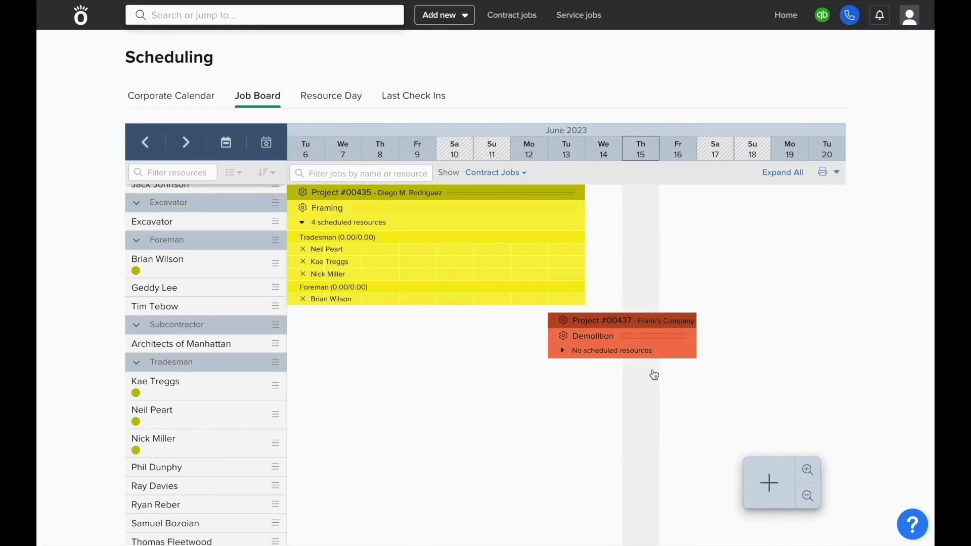
{"action": "scroll", "coordinate": [654, 375], "scroll_direction": "left", "scroll_amount": 2}
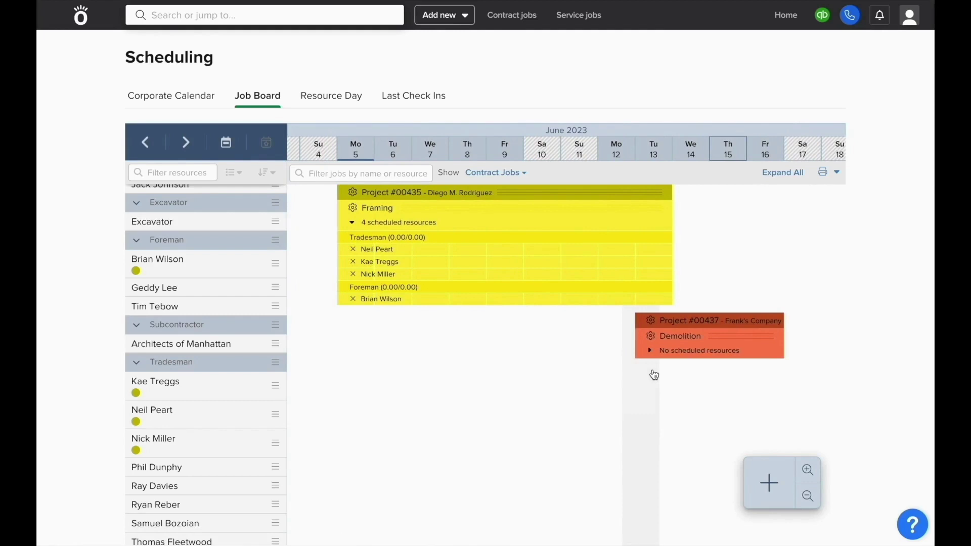
Select four more employees and allocate them to Demolition with custom hours
{"action": "left_click", "coordinate": [257, 294]}
{"action": "left_click", "coordinate": [244, 473]}
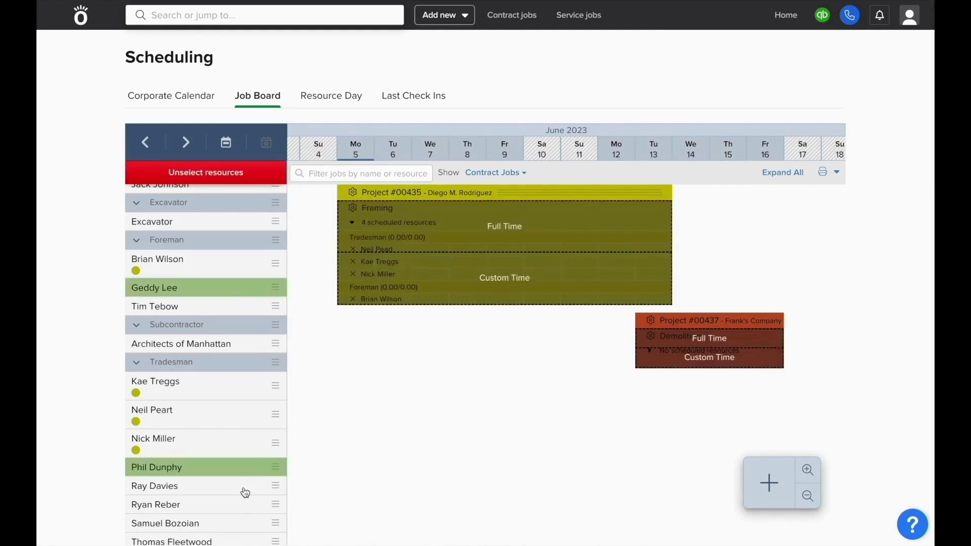
{"action": "left_click", "coordinate": [243, 487]}
{"action": "left_click", "coordinate": [245, 509]}
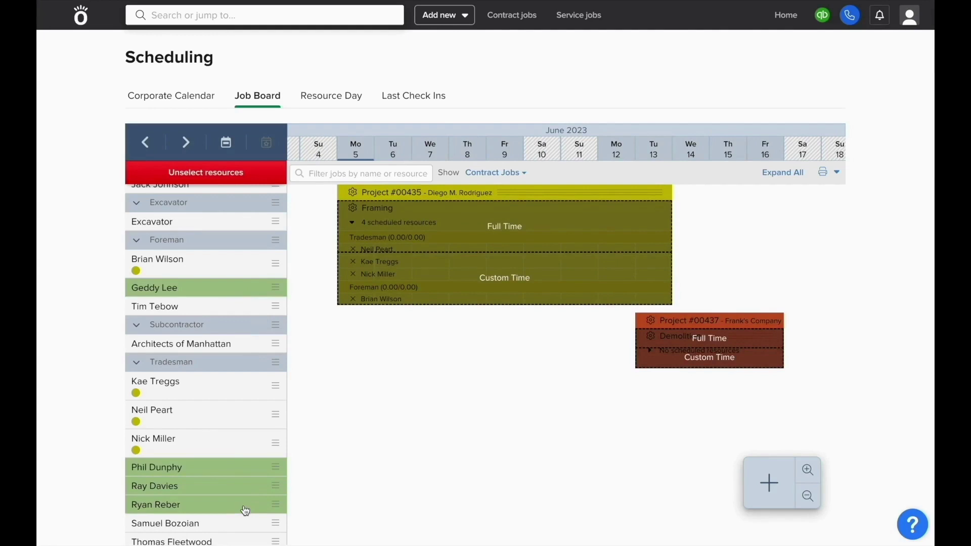
{"action": "left_click", "coordinate": [663, 359]}
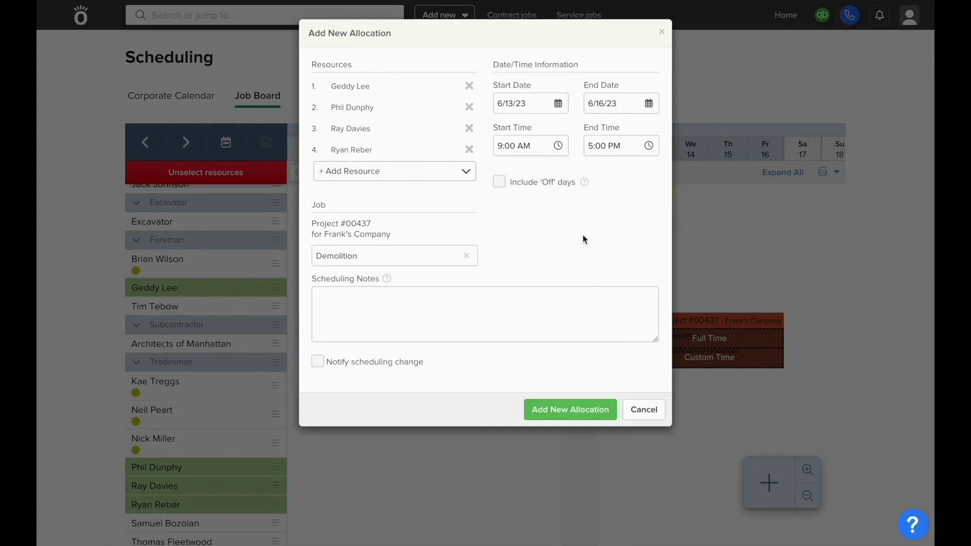
Set their 6/13–6/16 Demolition hours to 7:00 AM–2:00 PM and save the allocation
{"action": "left_click", "coordinate": [615, 147]}
{"action": "left_click", "coordinate": [600, 232]}
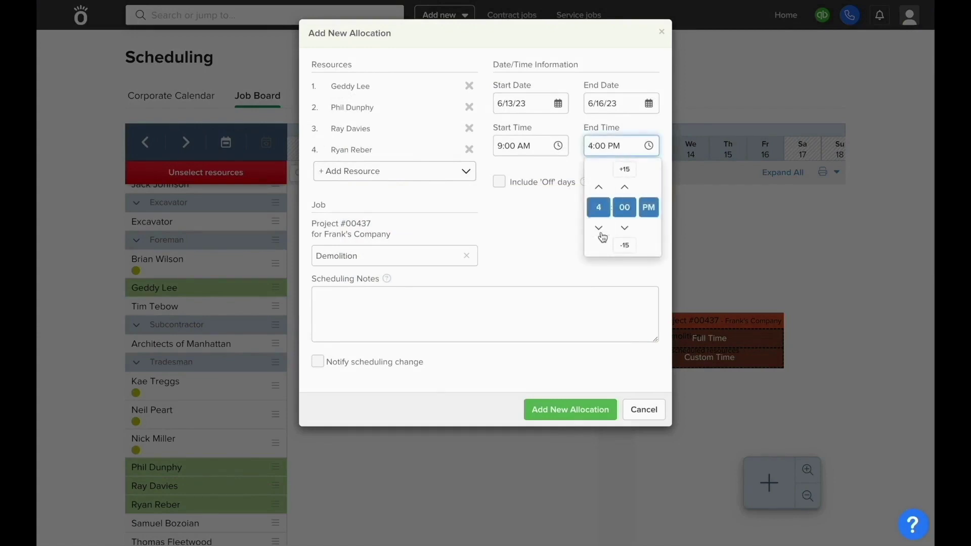
{"action": "left_click", "coordinate": [600, 232]}
{"action": "left_click", "coordinate": [600, 232]}
{"action": "left_click", "coordinate": [522, 145]}
{"action": "left_click", "coordinate": [507, 231]}
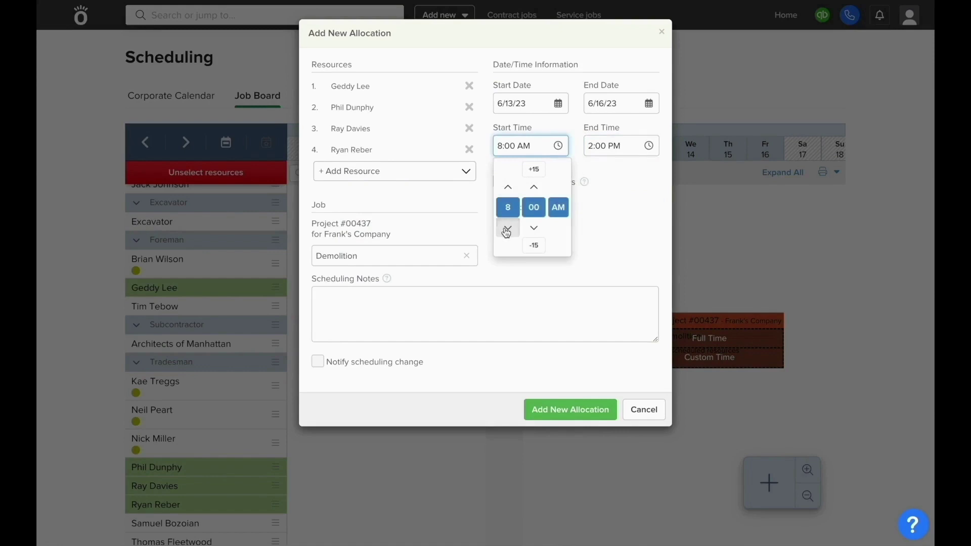
{"action": "left_click", "coordinate": [506, 232]}
{"action": "left_click", "coordinate": [596, 242]}
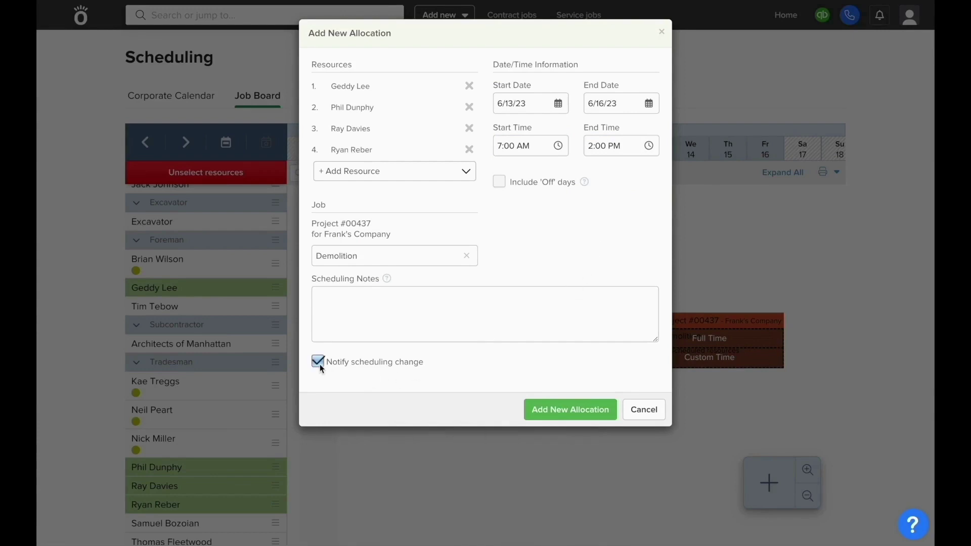
{"action": "left_click", "coordinate": [551, 416]}
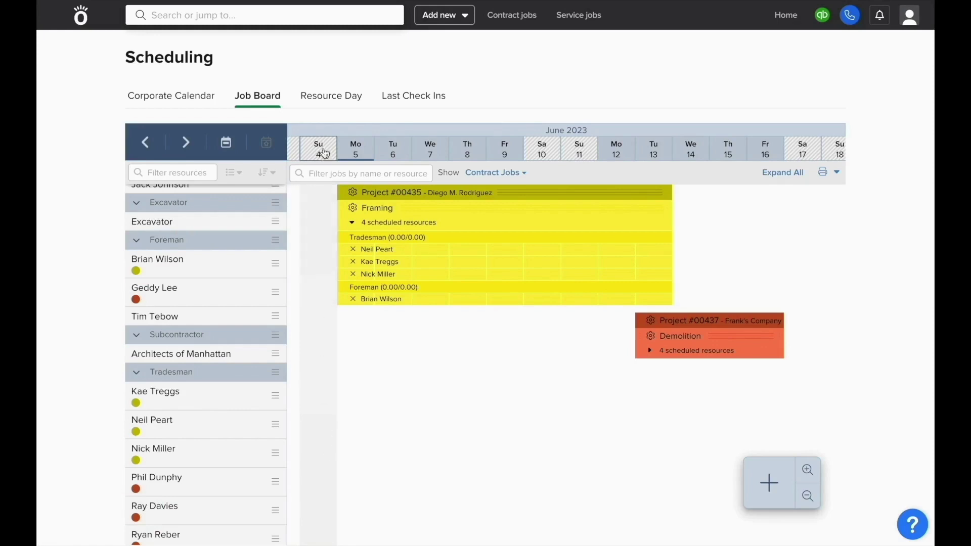
View the foreman's Framing schedule in the single-resource Resource Day view
{"action": "left_click", "coordinate": [331, 101]}
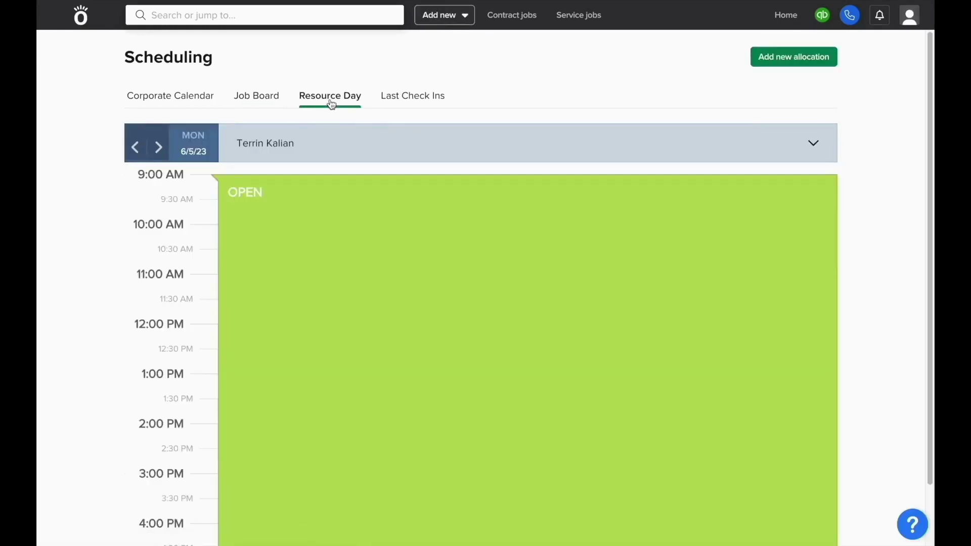
{"action": "left_click", "coordinate": [295, 145]}
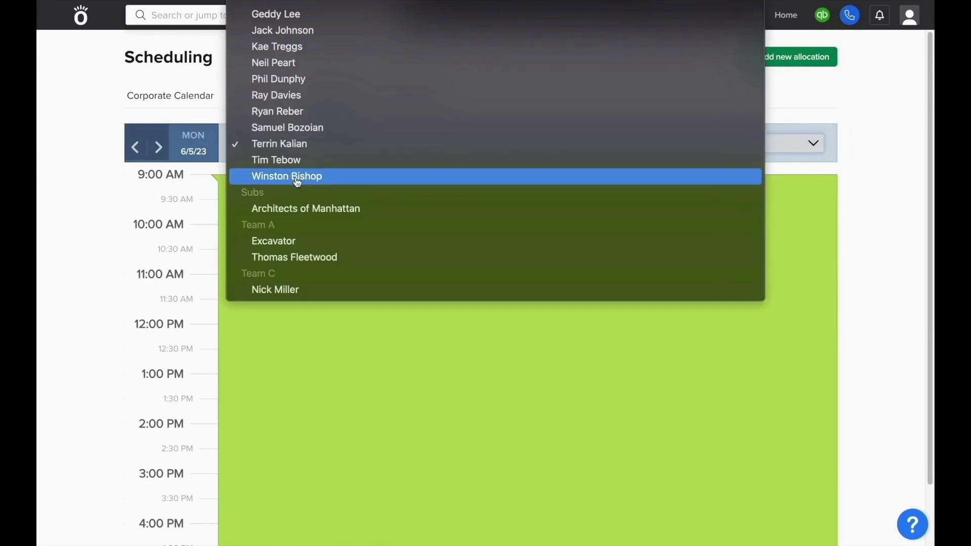
{"action": "scroll", "coordinate": [296, 177], "scroll_direction": "up", "scroll_amount": 1}
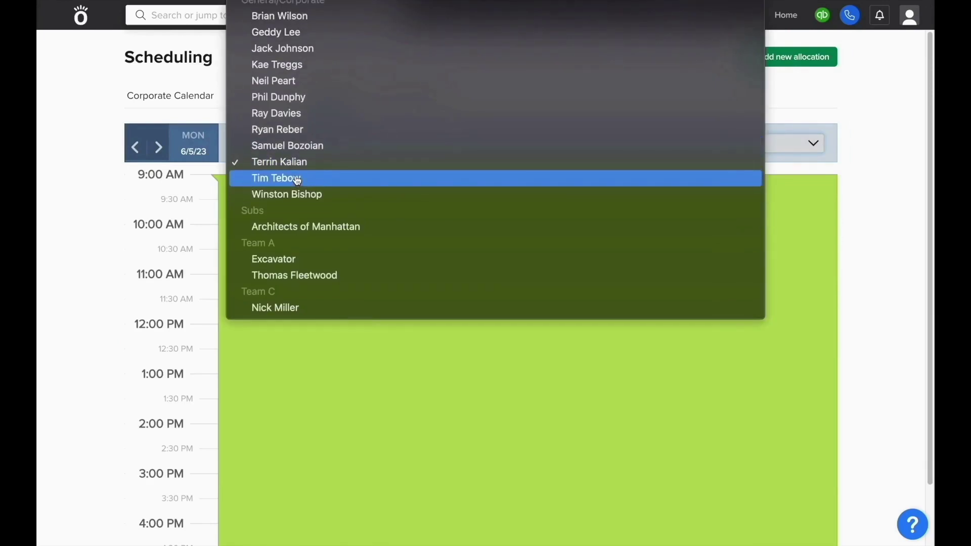
{"action": "left_click", "coordinate": [295, 16]}
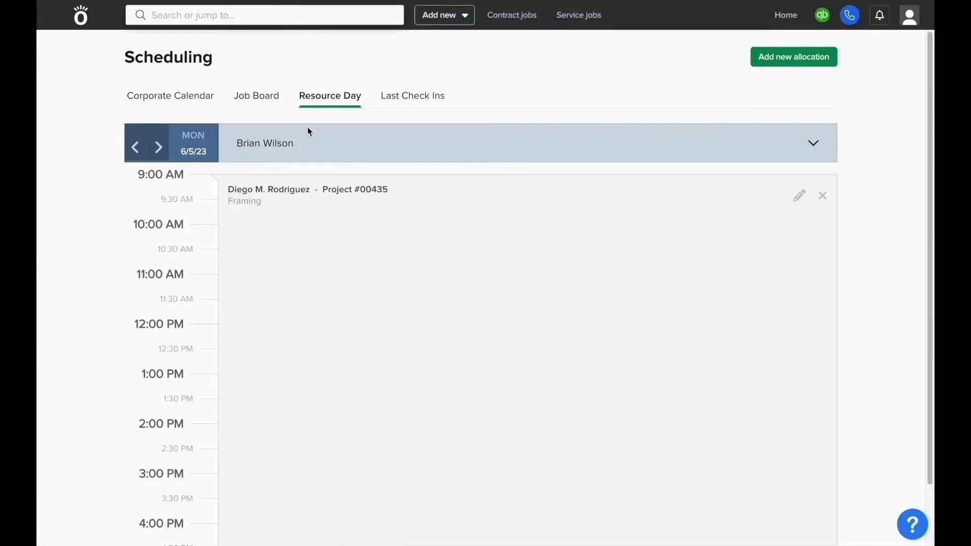
{"action": "scroll", "coordinate": [308, 131], "scroll_direction": "down", "scroll_amount": 2}
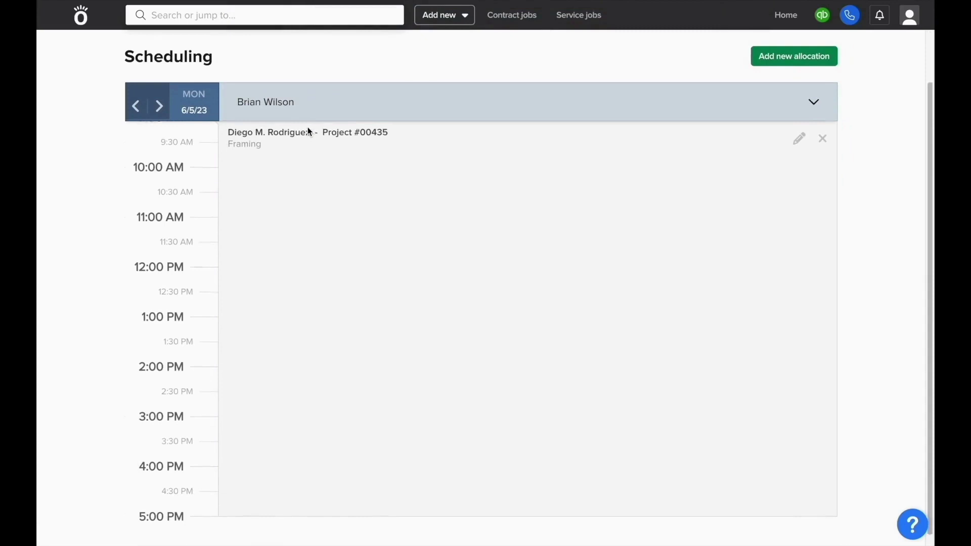
{"action": "scroll", "coordinate": [308, 128], "scroll_direction": "up", "scroll_amount": 2}
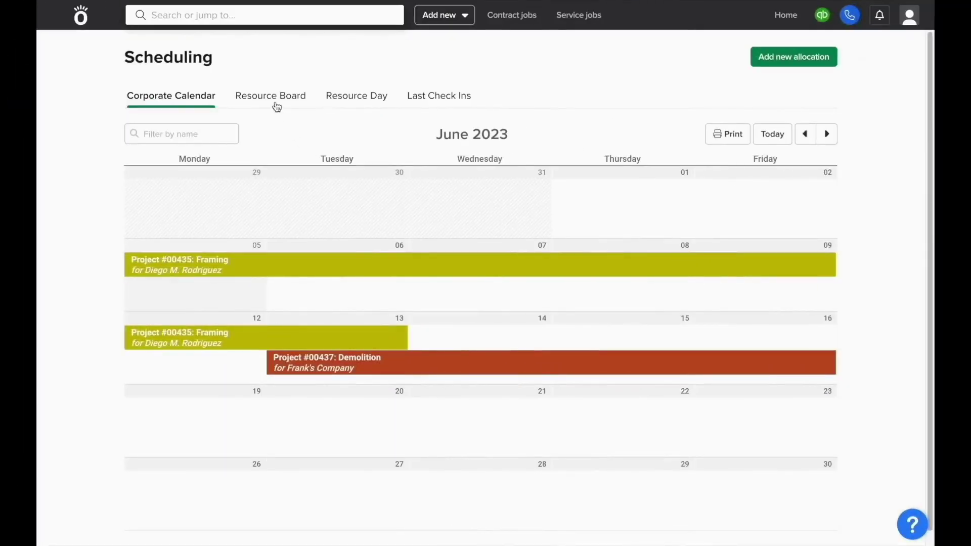
On the Resource Board, pick Project #00421's Demolition job to allocate on Mon 6/5
{"action": "left_click", "coordinate": [274, 97]}
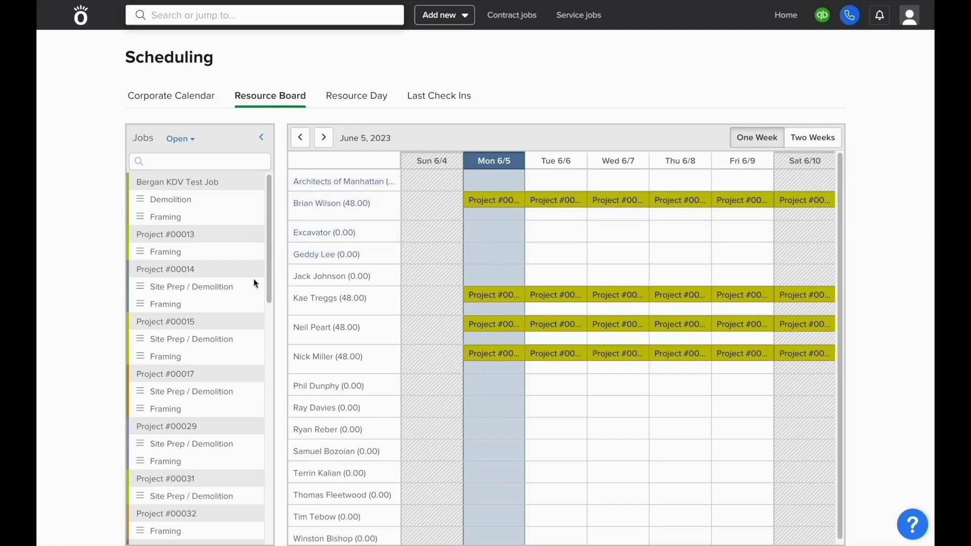
{"action": "left_click_drag", "start_coordinate": [269, 265], "coordinate": [501, 411]}
{"action": "left_click", "coordinate": [230, 420]}
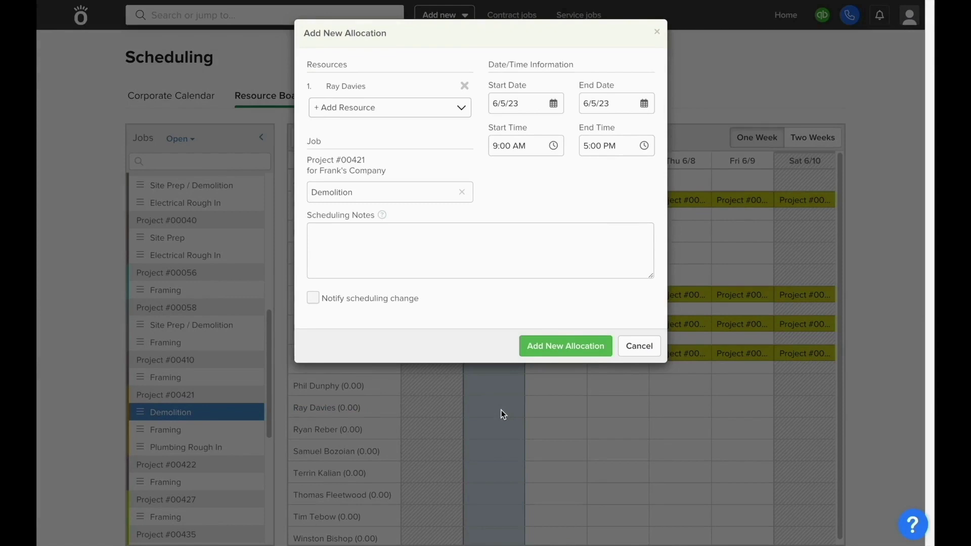
Shorten the Mon 6/5 Demolition allocation to 9:00 AM–1:00 PM and save it
{"action": "left_click", "coordinate": [606, 143]}
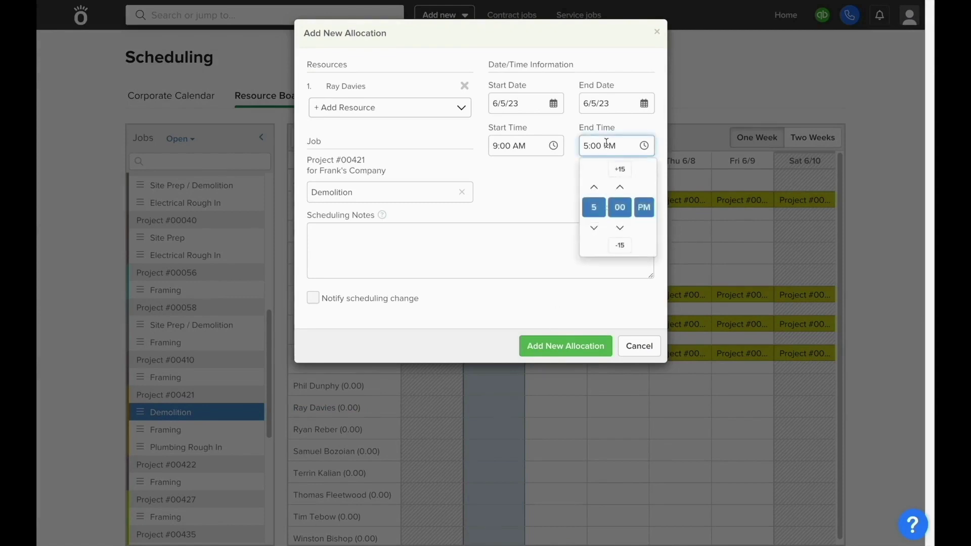
{"action": "left_click", "coordinate": [593, 228]}
{"action": "left_click", "coordinate": [593, 228]}
{"action": "left_click", "coordinate": [593, 228]}
{"action": "left_click", "coordinate": [593, 228]}
{"action": "left_click", "coordinate": [555, 196]}
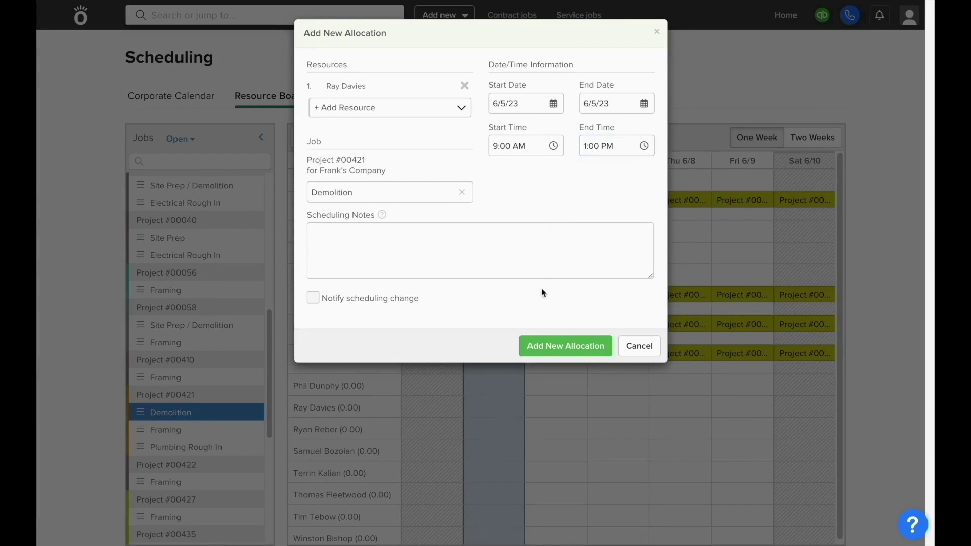
{"action": "left_click", "coordinate": [554, 347]}
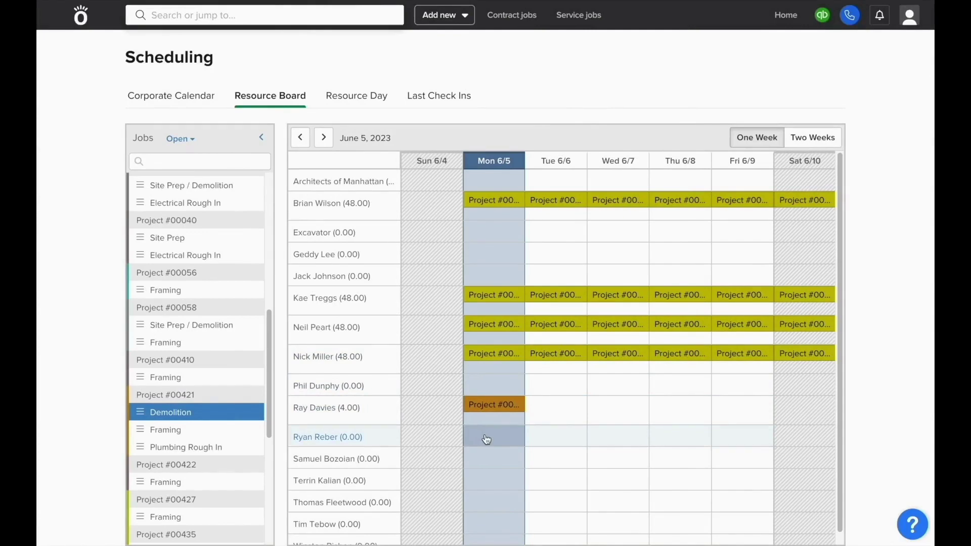
Allocate a second employee to Demolition 6/5–6/7/23, 11:00 AM–5:00 PM daily
{"action": "left_click", "coordinate": [486, 459]}
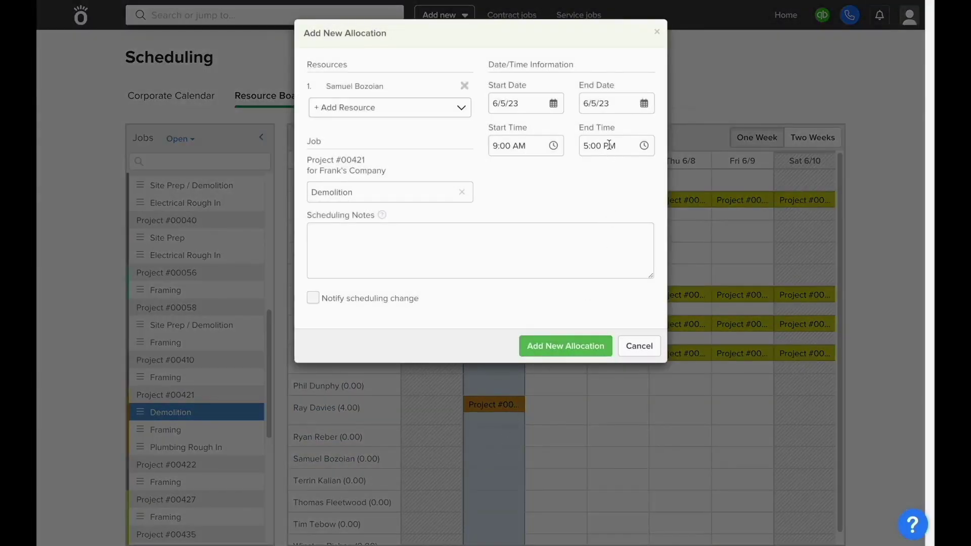
{"action": "left_click", "coordinate": [603, 104]}
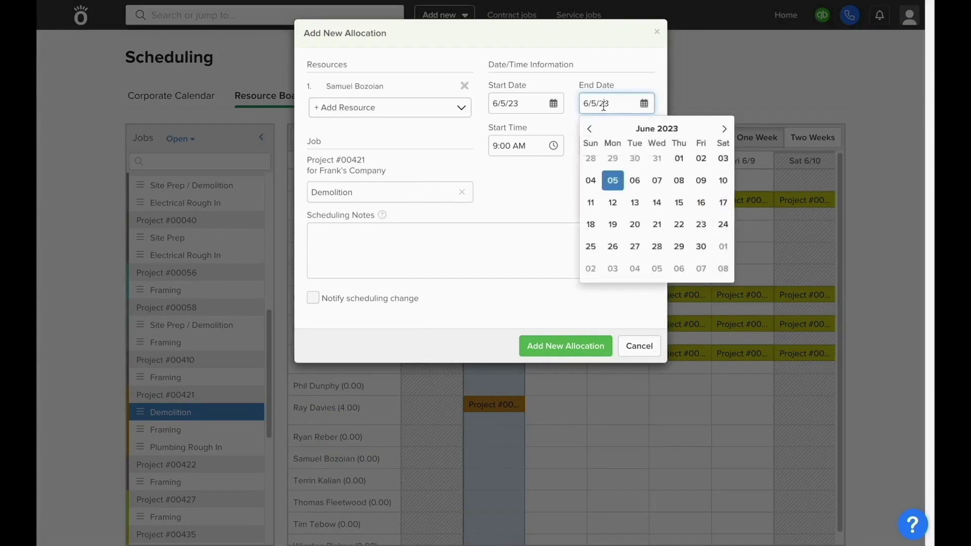
{"action": "left_click", "coordinate": [657, 181]}
{"action": "left_click", "coordinate": [527, 146]}
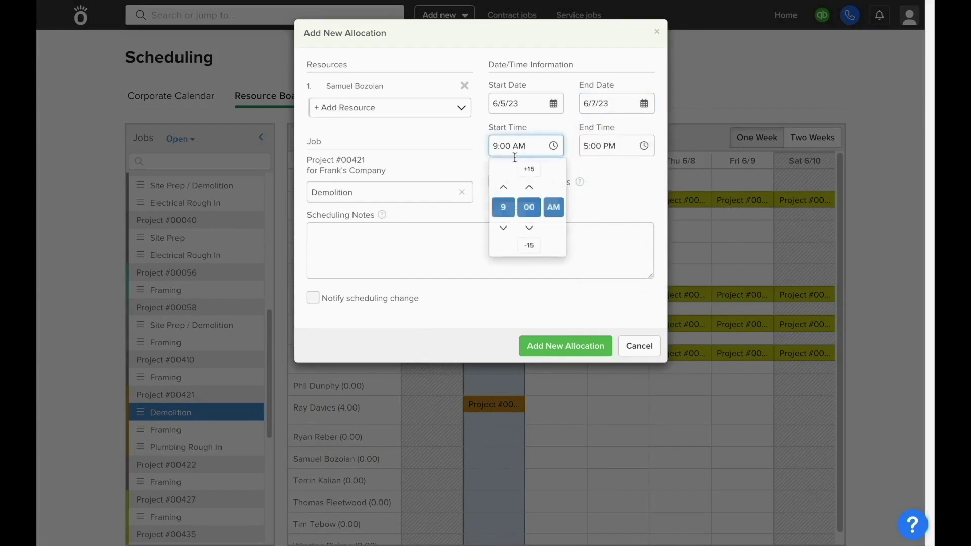
{"action": "left_click", "coordinate": [503, 187]}
{"action": "left_click", "coordinate": [503, 187]}
{"action": "left_click", "coordinate": [537, 329]}
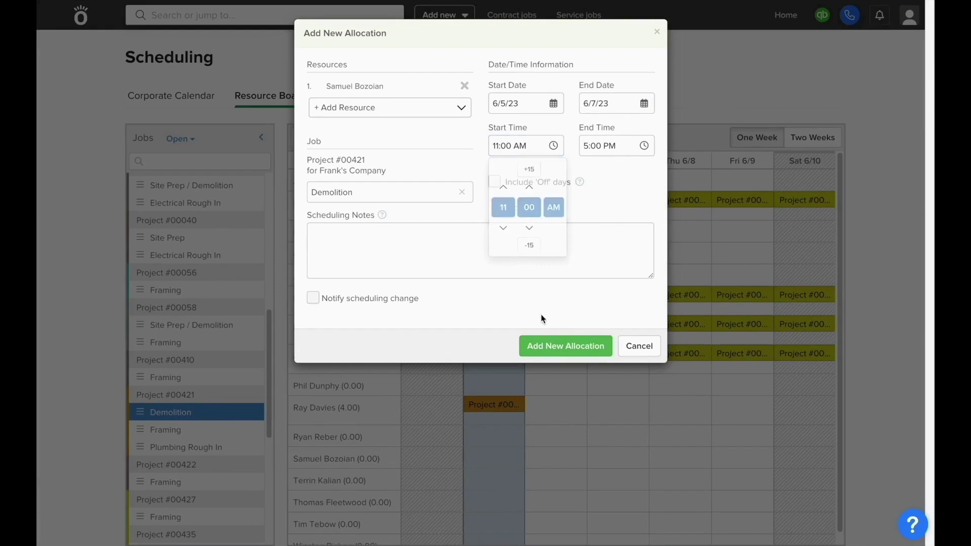
{"action": "left_click", "coordinate": [542, 347]}
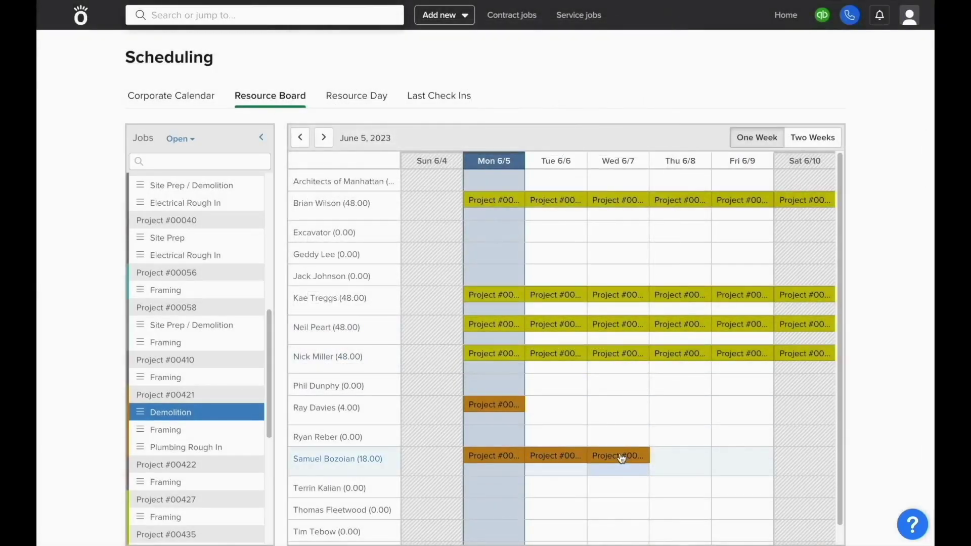
Review the Wednesday Demolition allocation in edit mode, resubmit it, and show two weeks
{"action": "left_click", "coordinate": [622, 458]}
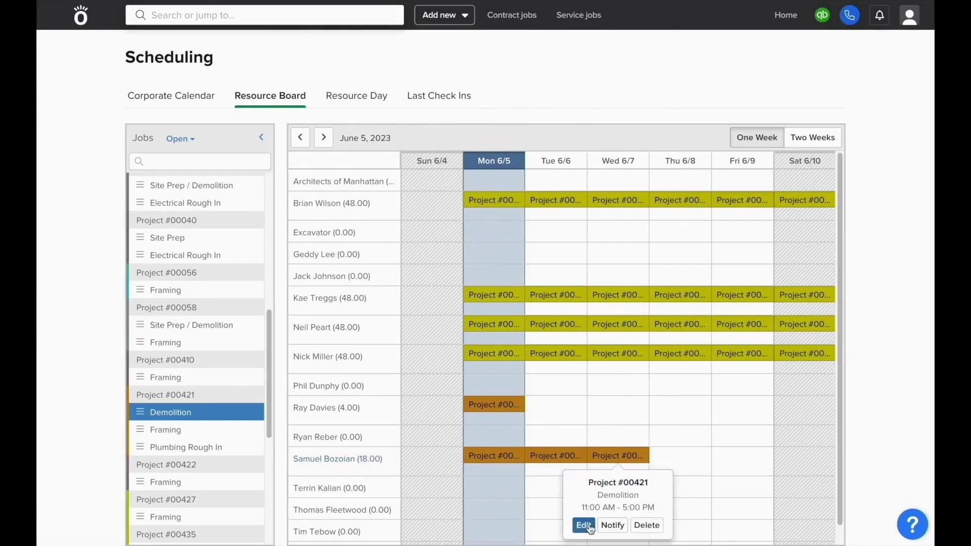
{"action": "left_click", "coordinate": [584, 525]}
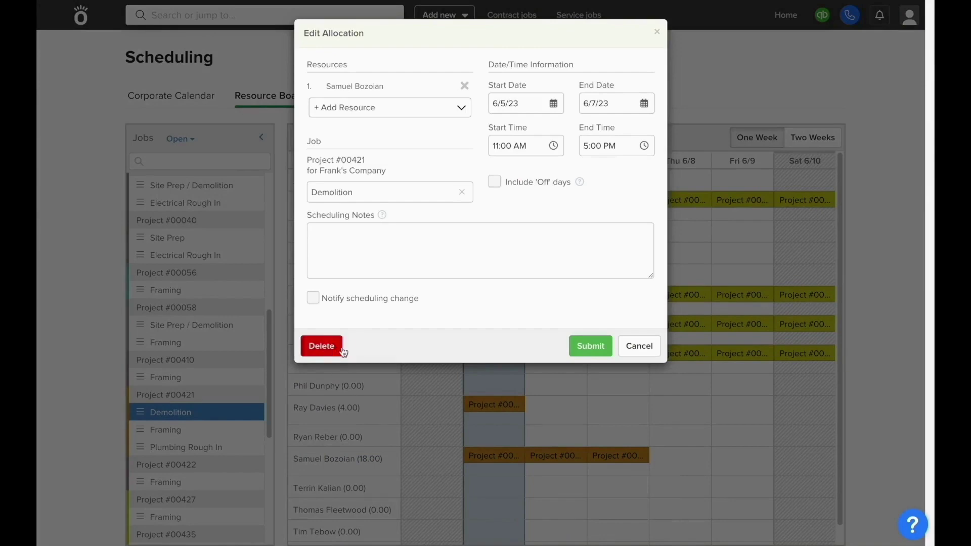
{"action": "left_click", "coordinate": [589, 350]}
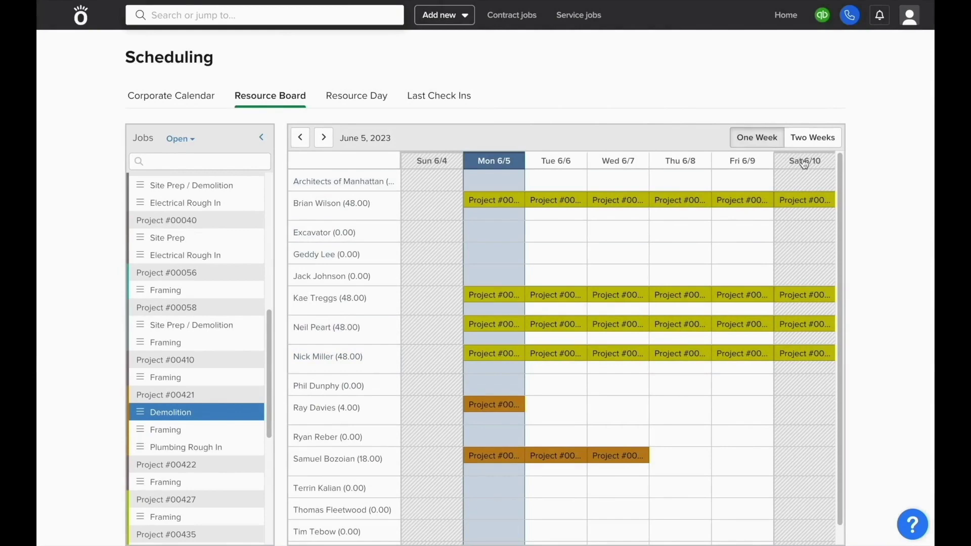
{"action": "left_click", "coordinate": [829, 133]}
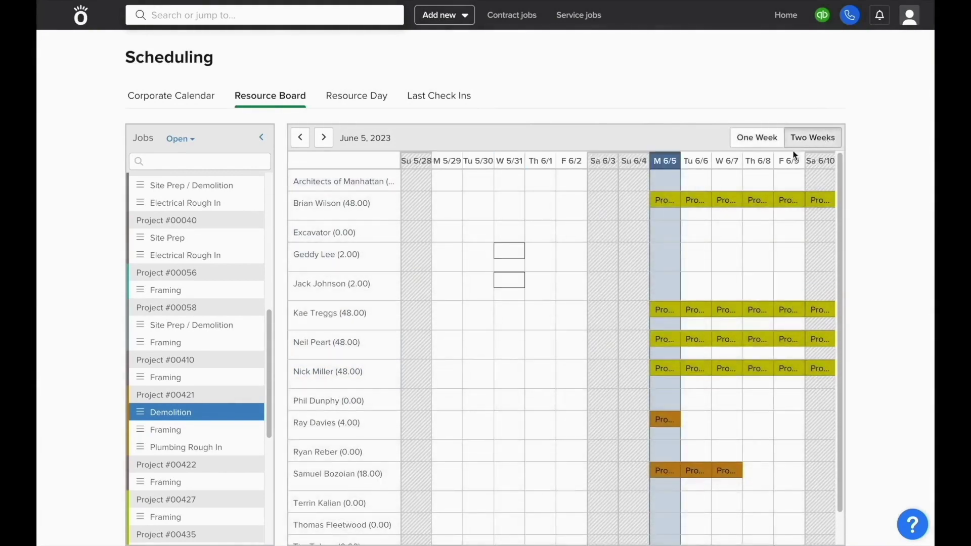
{"action": "left_click", "coordinate": [332, 144]}
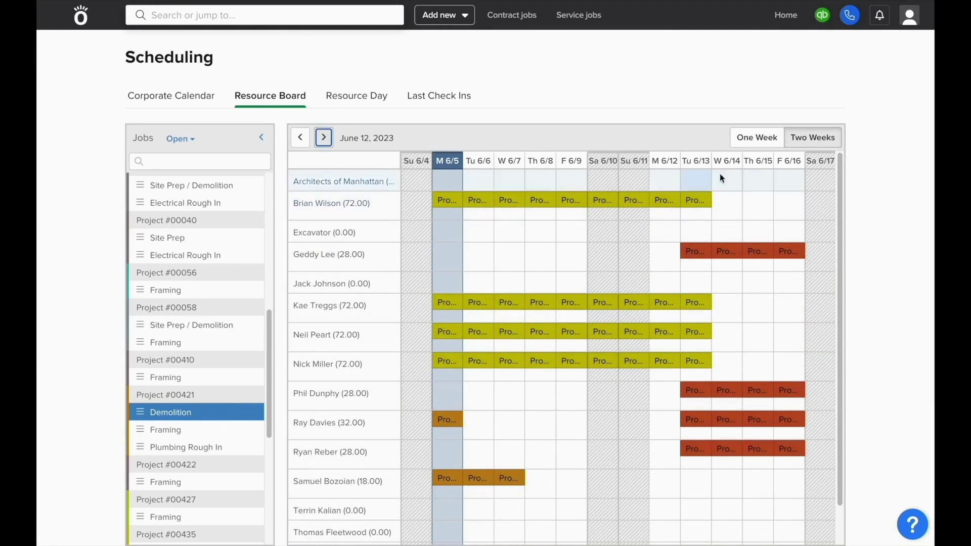
{"action": "left_click", "coordinate": [781, 140]}
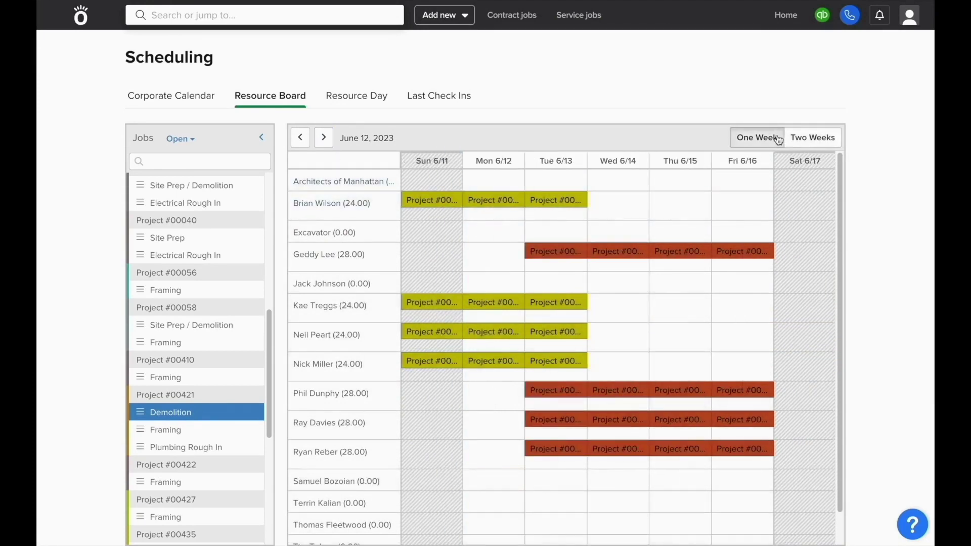
{"action": "left_click", "coordinate": [307, 143]}
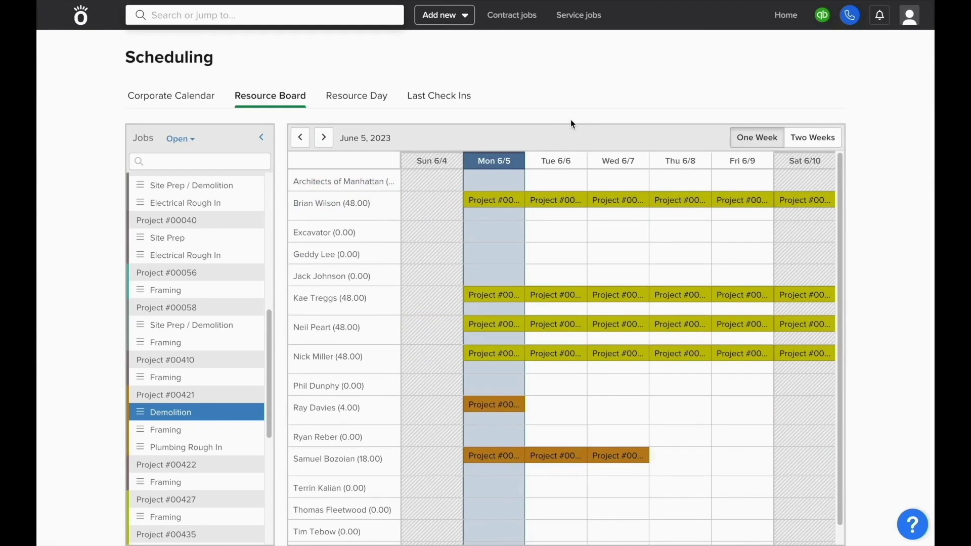
Fill in a Tue 6/6 Demolition slot for the Monday employee, 10:00 AM–4:00 PM
{"action": "left_click", "coordinate": [567, 412]}
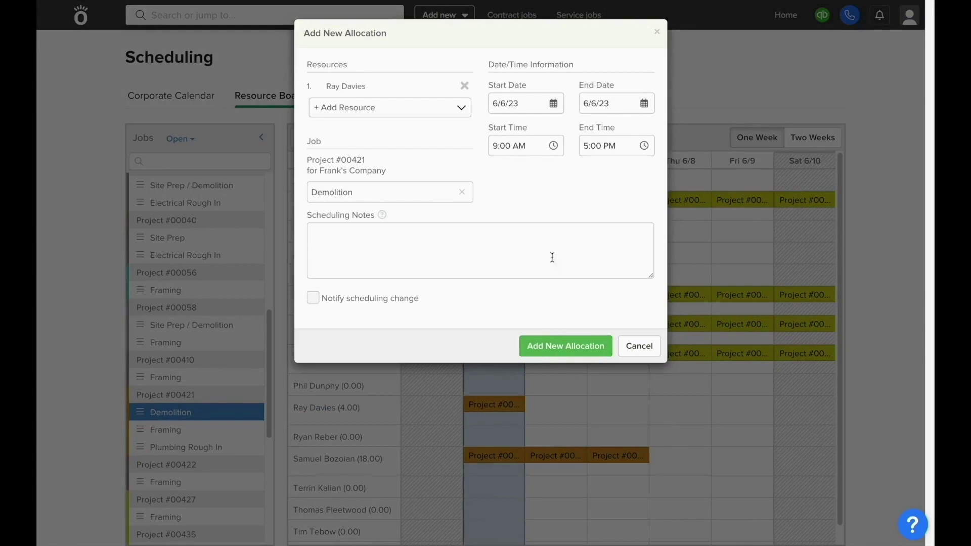
{"action": "left_click", "coordinate": [520, 147]}
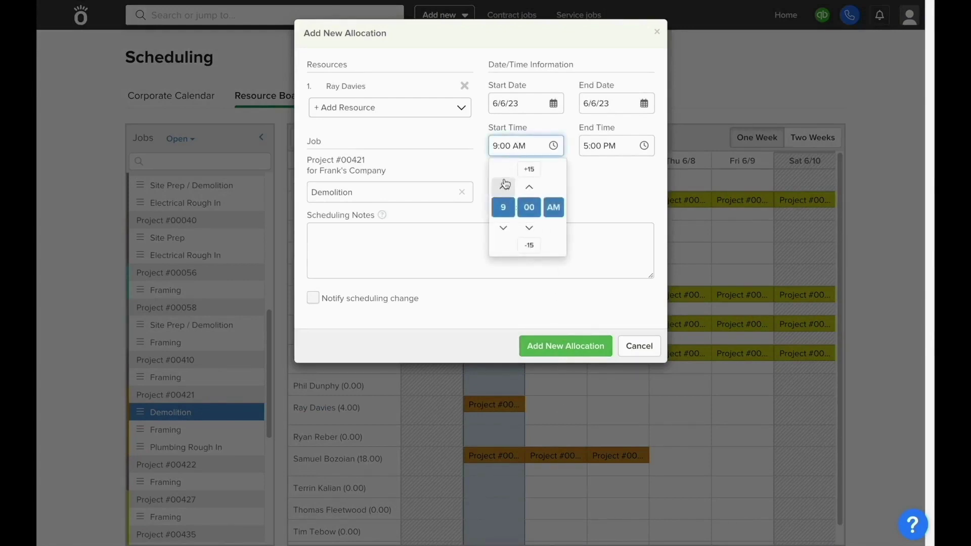
{"action": "left_click", "coordinate": [503, 187]}
{"action": "left_click", "coordinate": [593, 151]}
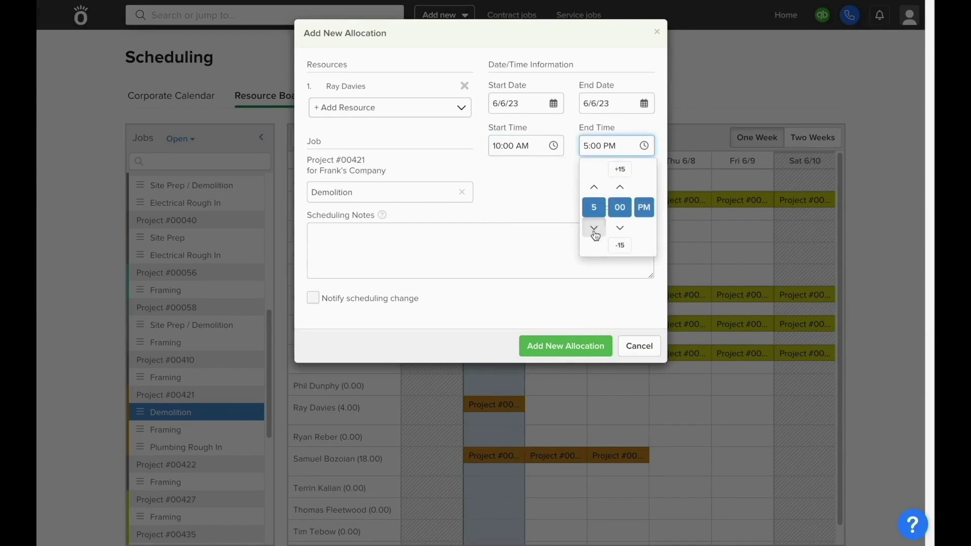
{"action": "left_click", "coordinate": [594, 228]}
{"action": "left_click", "coordinate": [560, 212]}
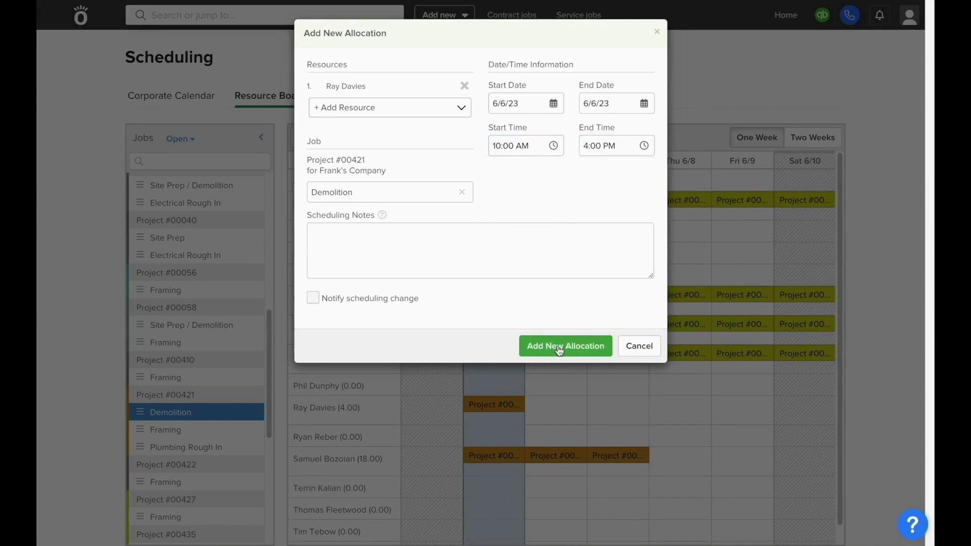